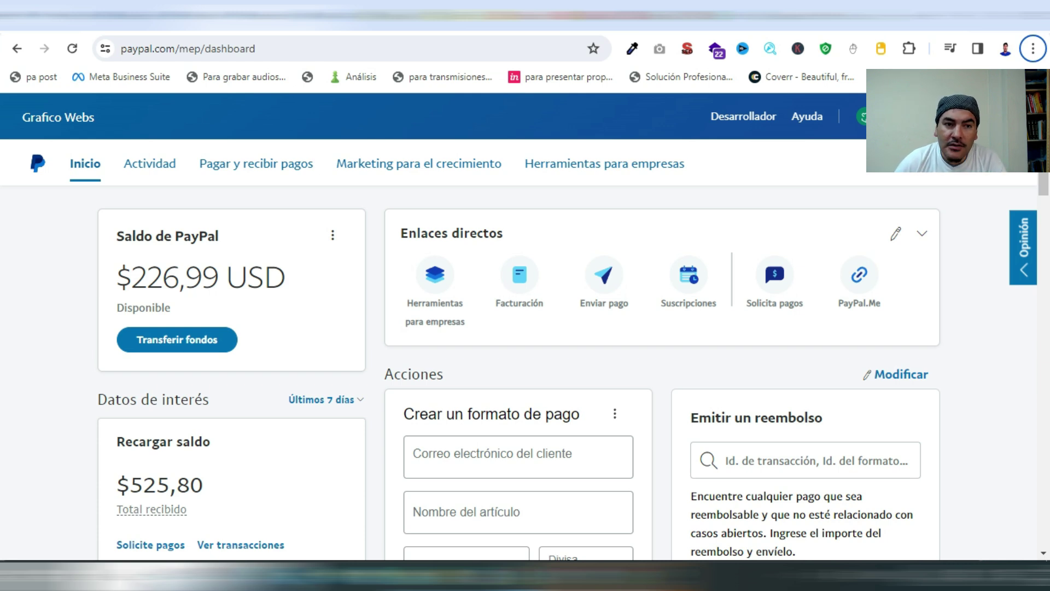
Open the 'Pagar y recibir pagos' menu from the PayPal business dashboard
click(256, 164)
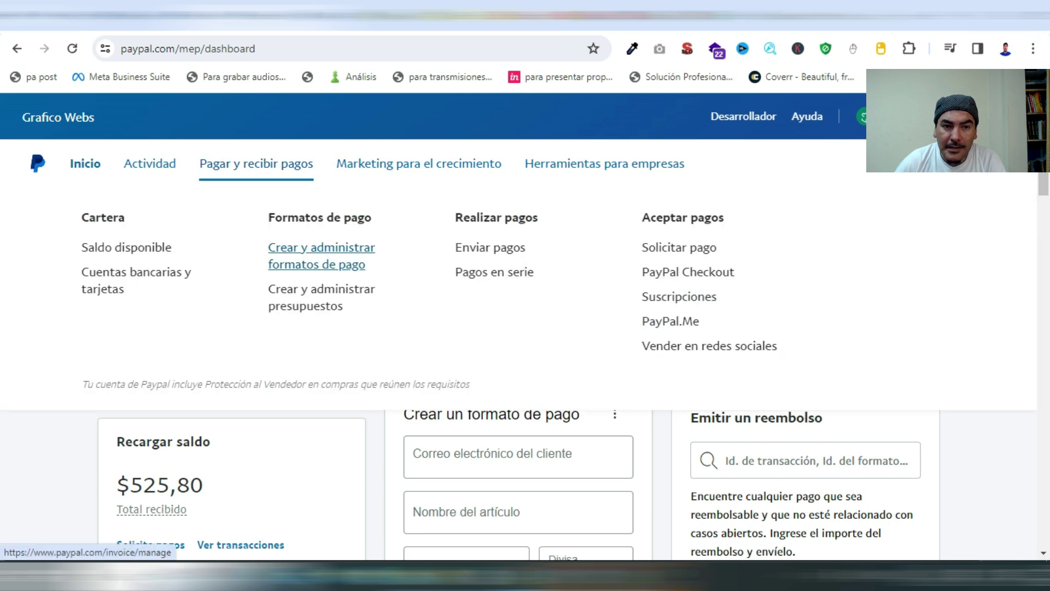
Go to invoice management and create new invoice #0133
click(321, 256)
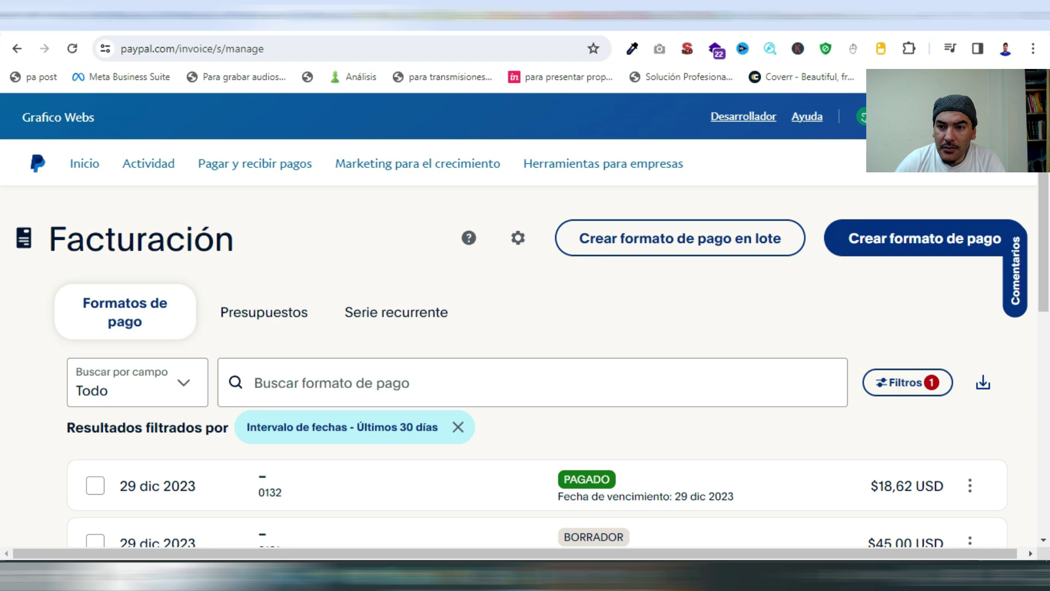
click(913, 238)
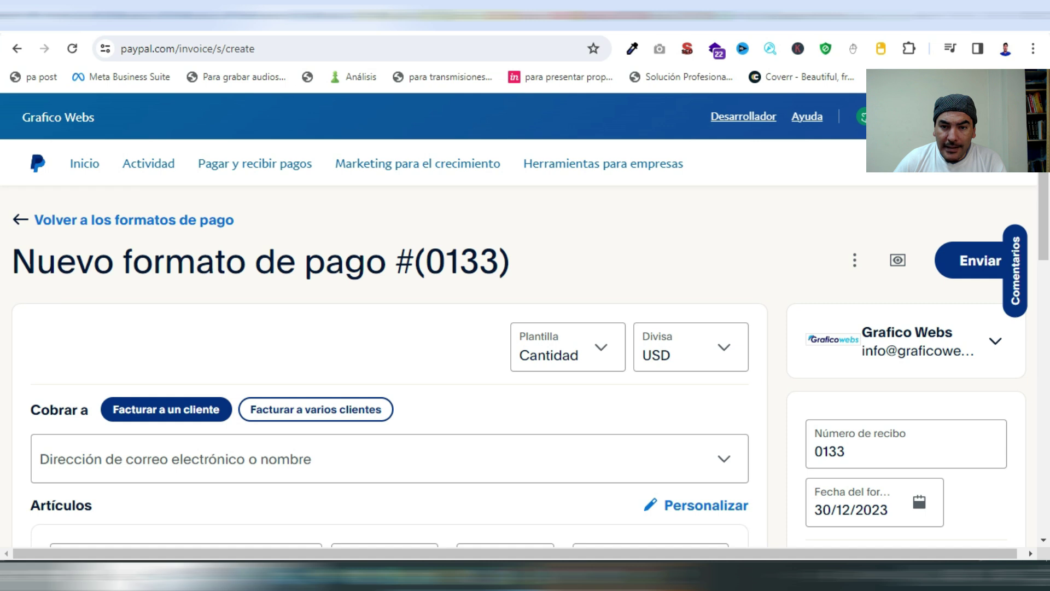
Keep the invoice currency as USD and open the Grafico Webs business information editor
click(690, 348)
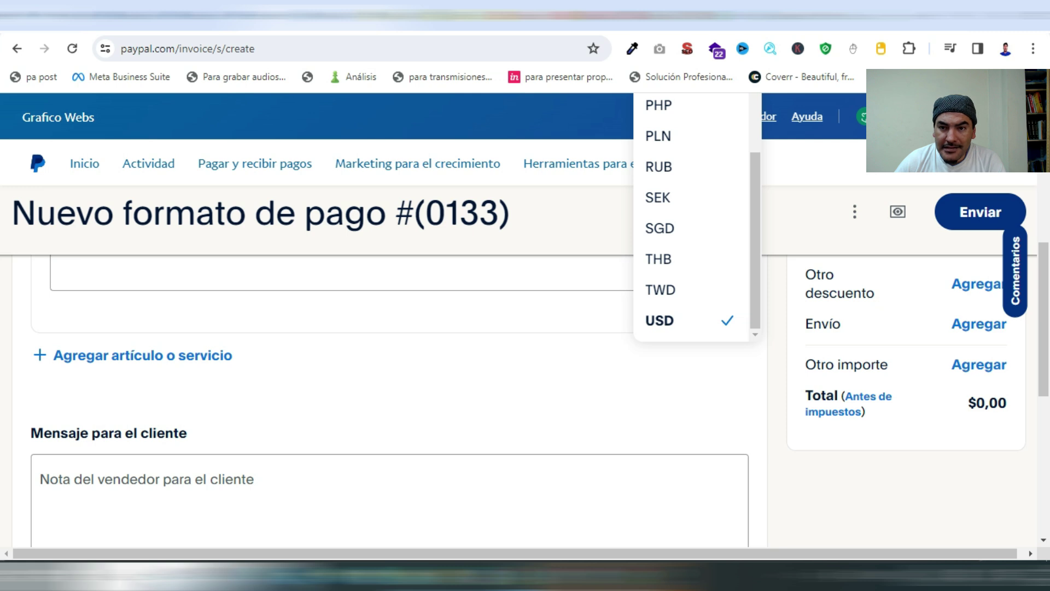
key(Escape)
scroll(383, 383, up, 10)
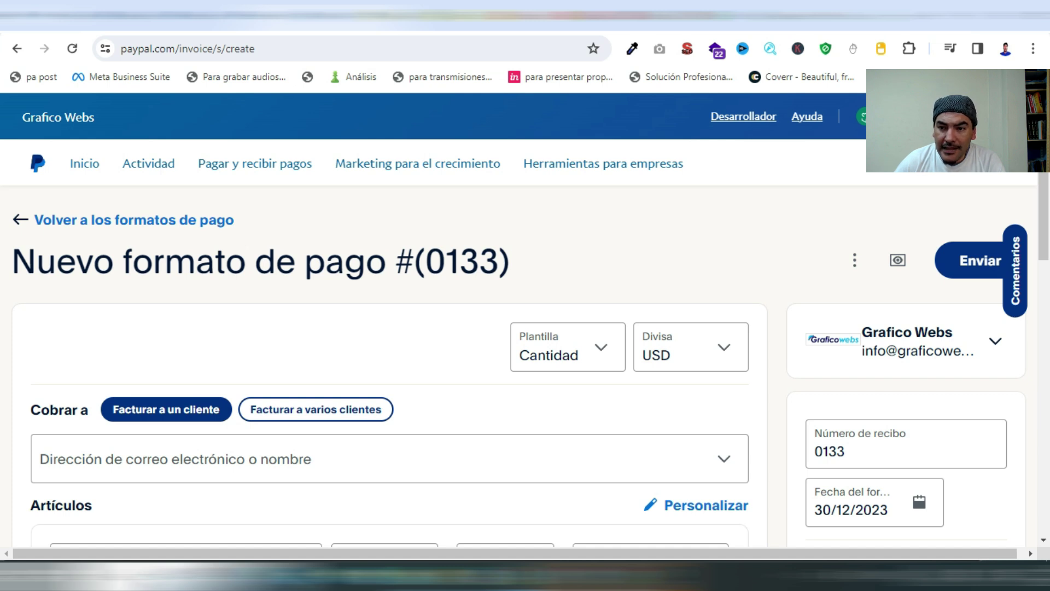
click(996, 341)
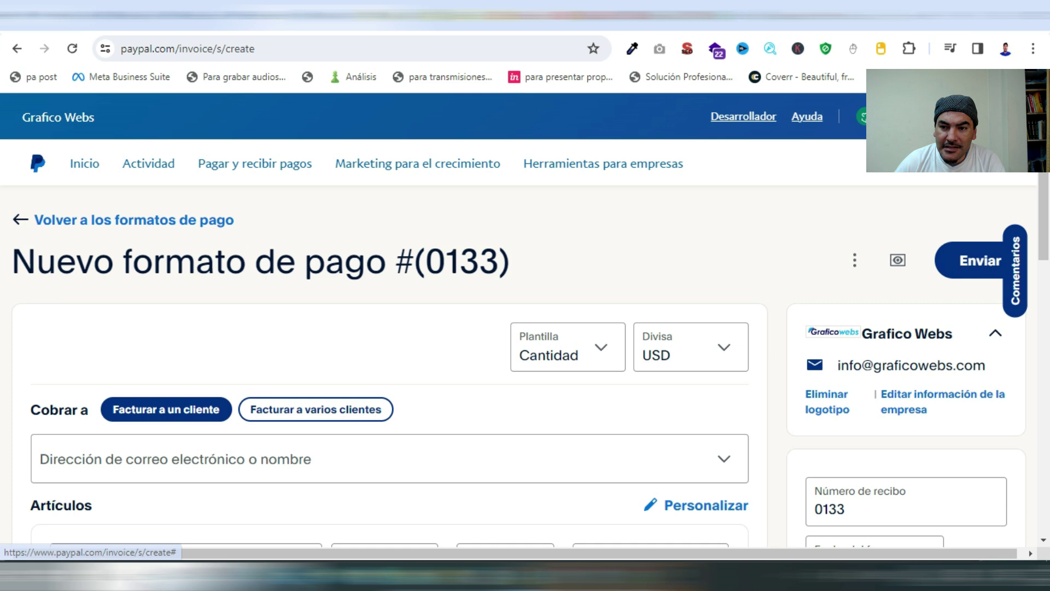
click(930, 402)
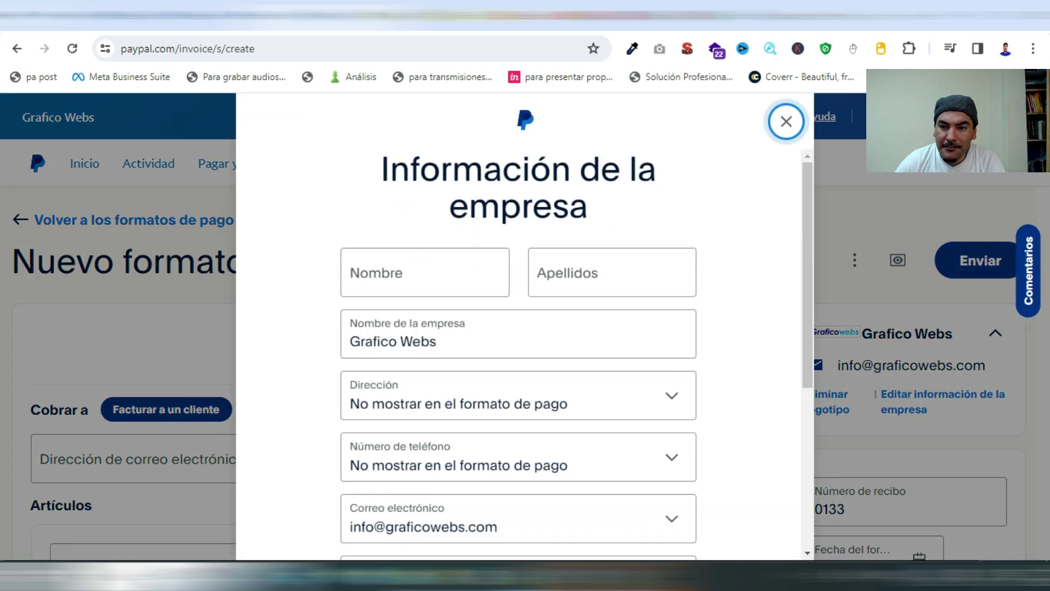
scroll(519, 355, down, 2)
scroll(518, 355, down, 2)
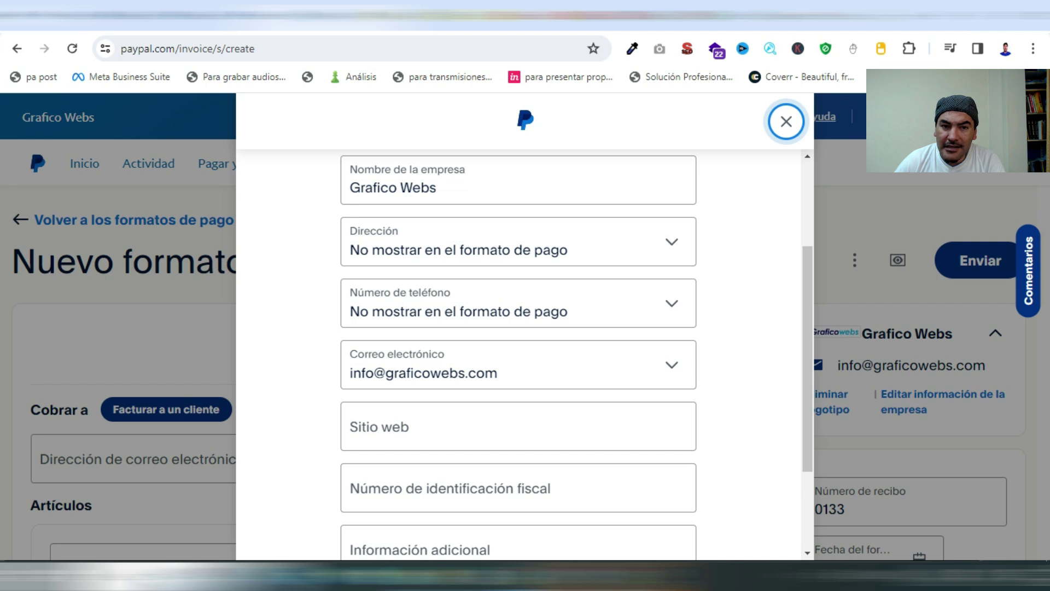
scroll(519, 355, down, 3)
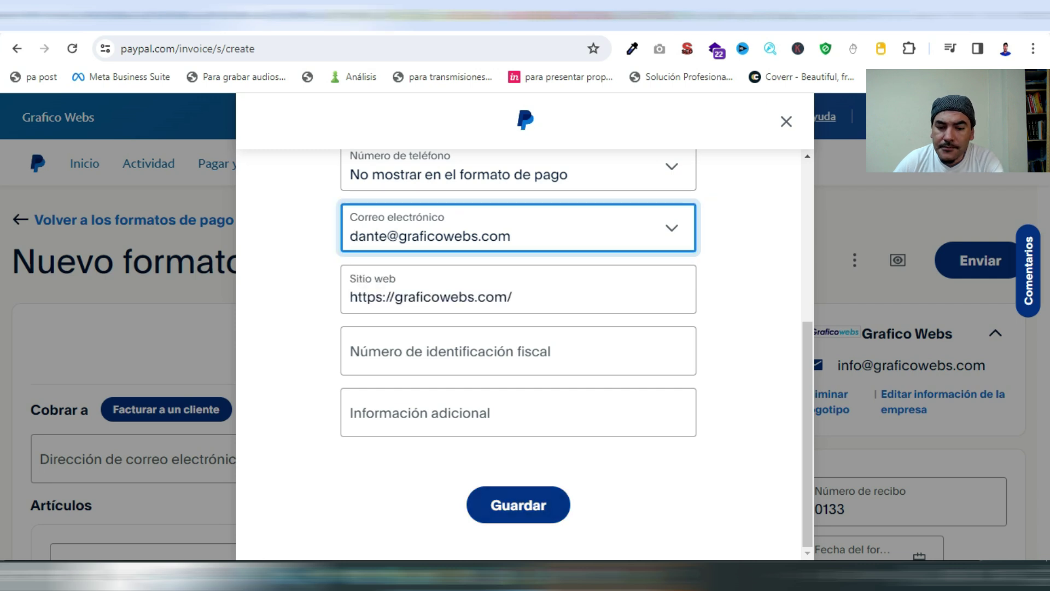
click(519, 505)
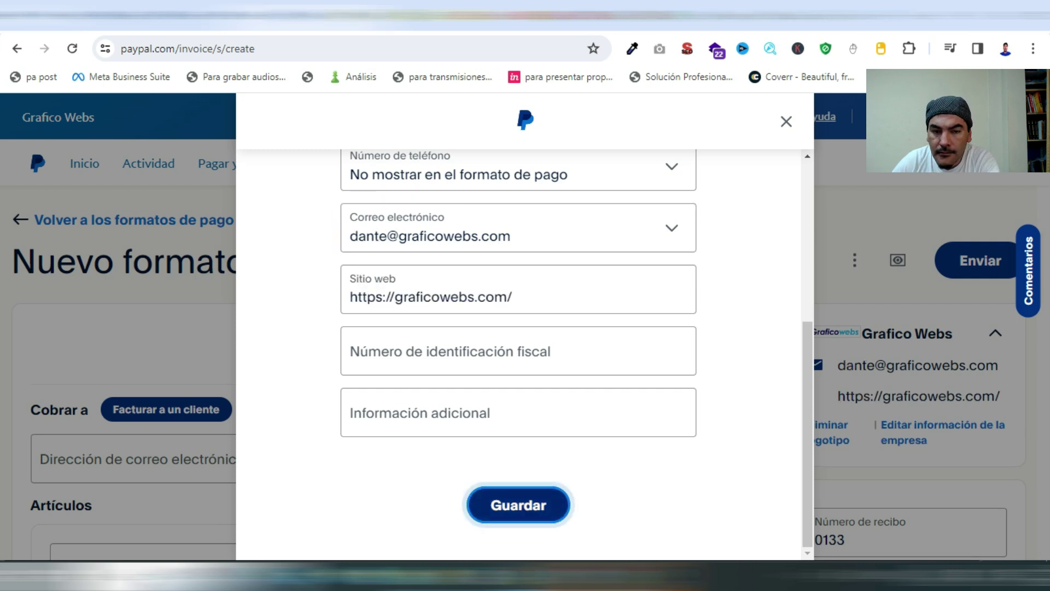
scroll(383, 383, down, 3)
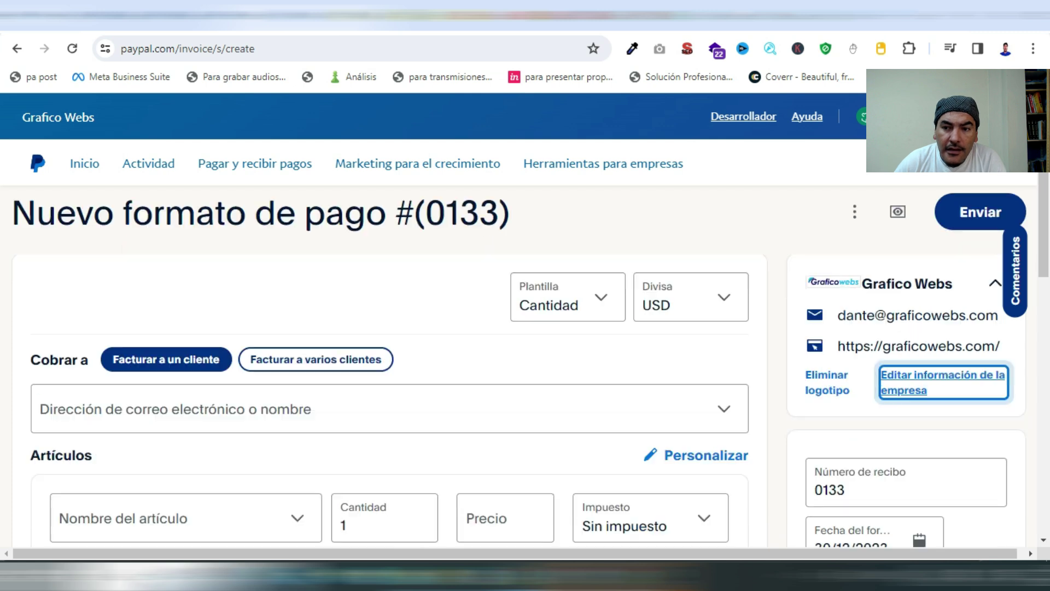
Enter the client's e-mail address as the 'Cobrar a' bill-to recipient
scroll(384, 383, up, 1)
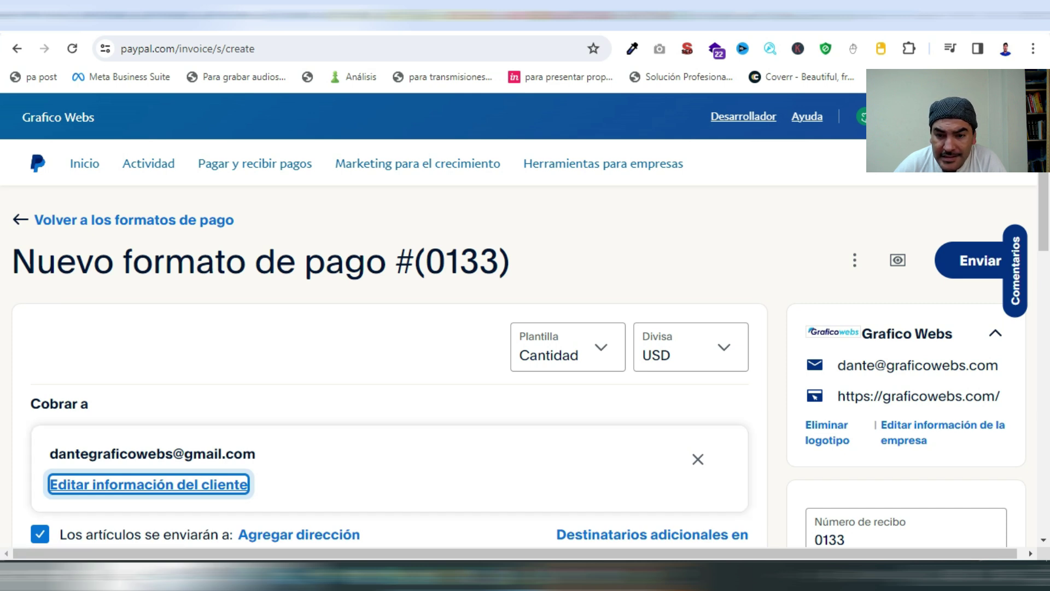
scroll(525, 361, down, 4)
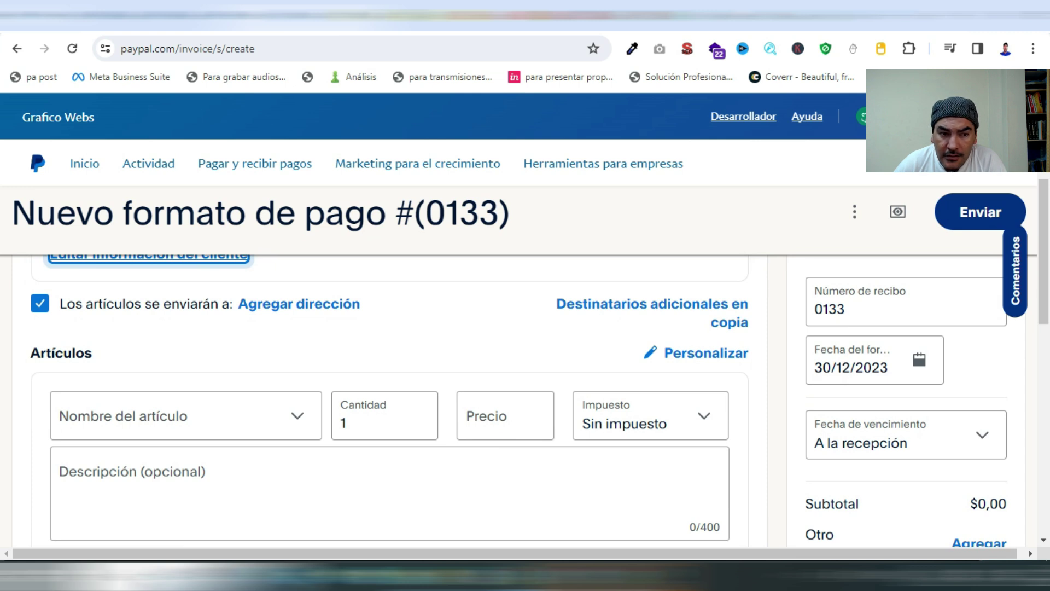
click(164, 416)
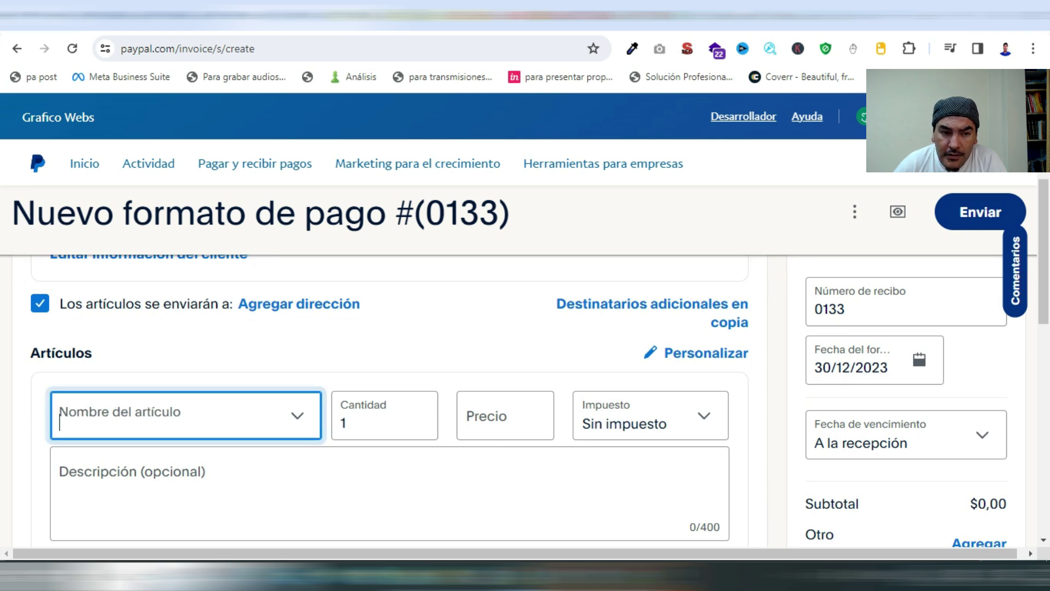
Add a 'Google Ads' item priced $300 and delete the empty second item row
text(G)
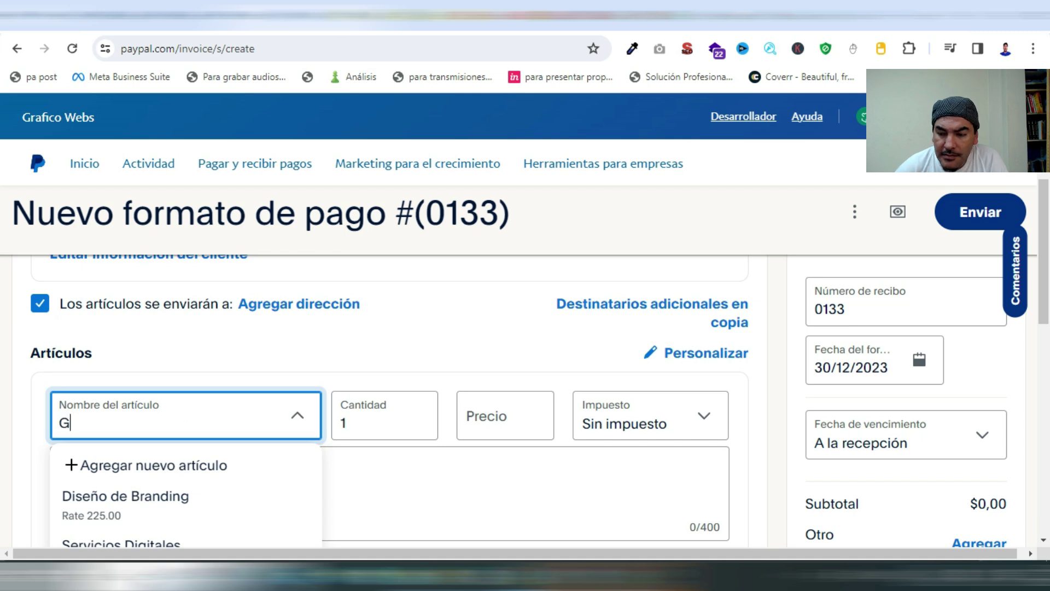
text(oogle Ads)
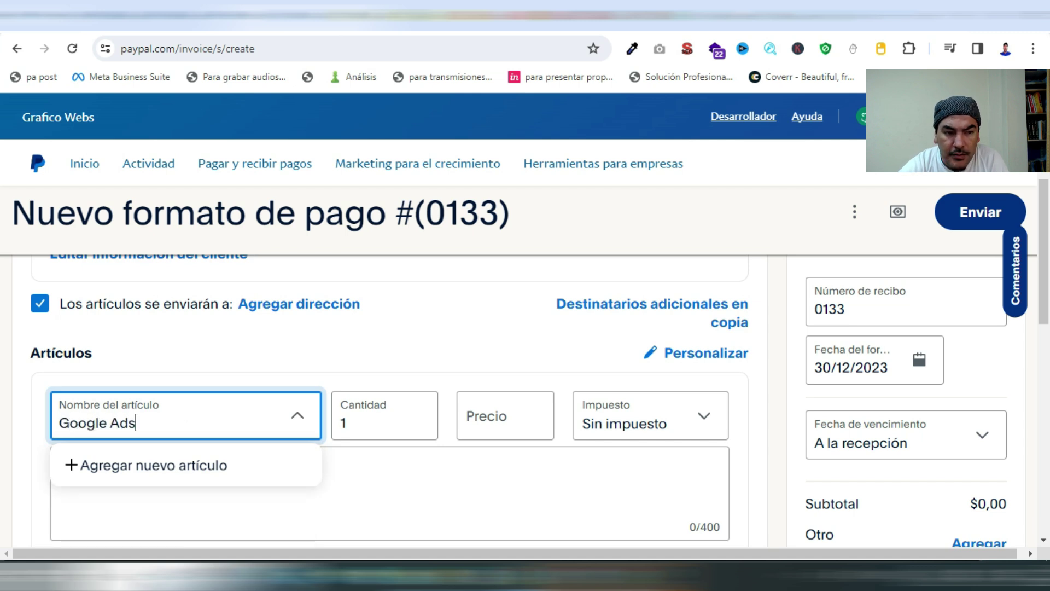
click(505, 416)
text(300)
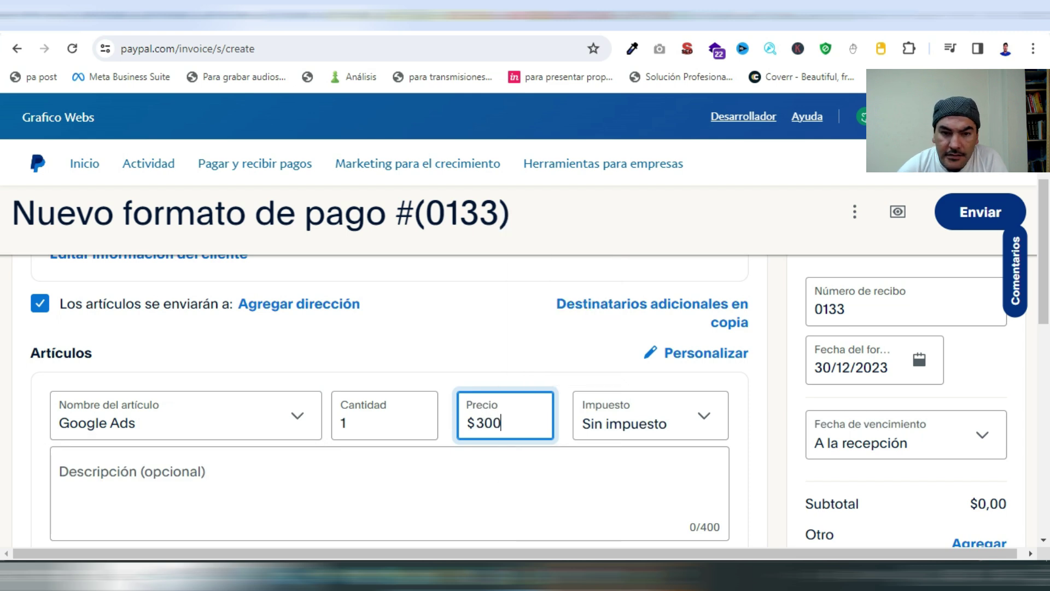
key(Tab)
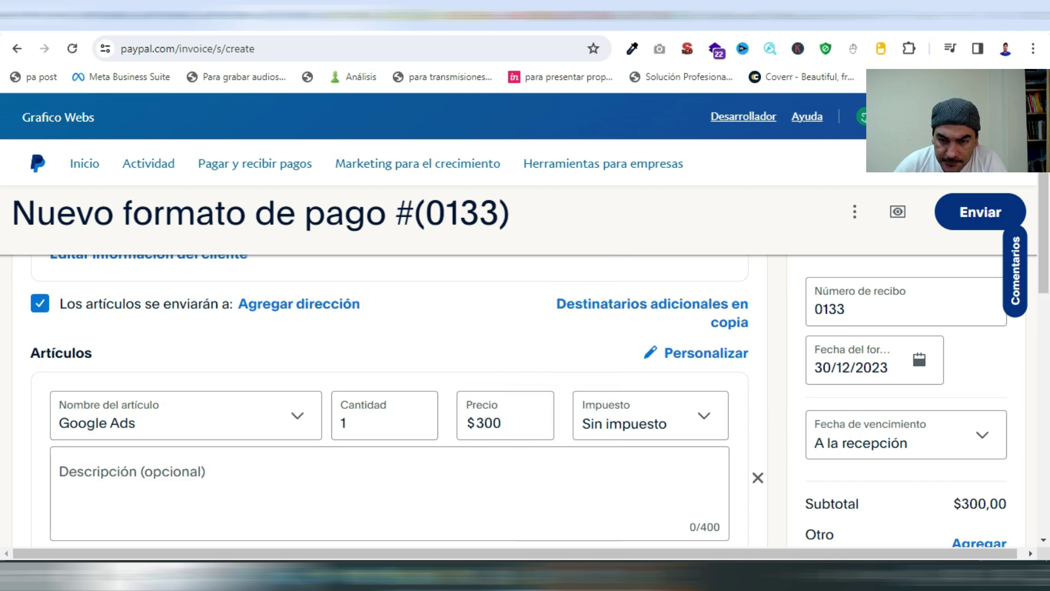
scroll(383, 400, down, 3)
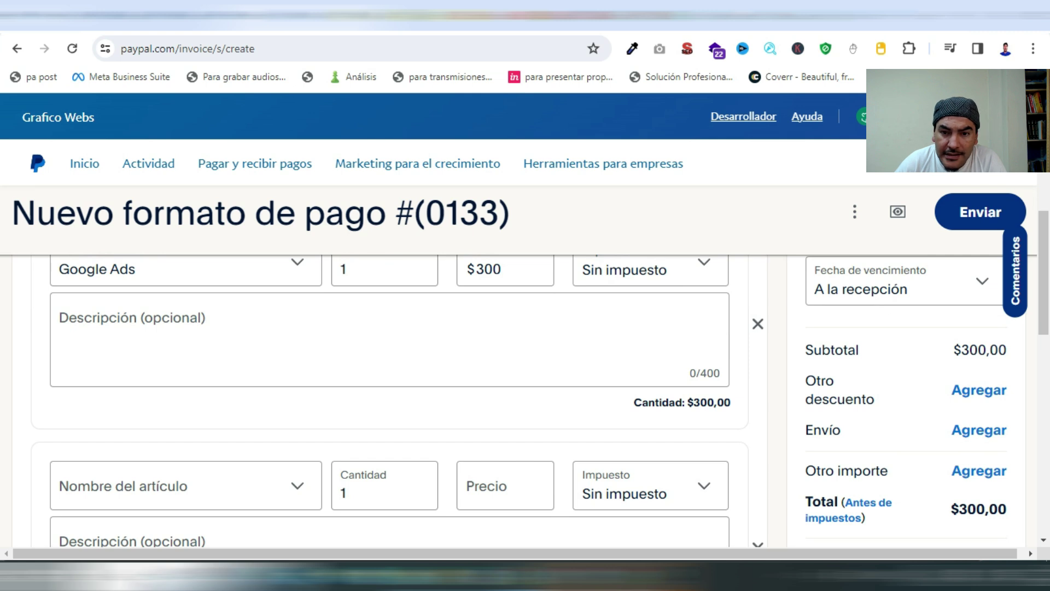
scroll(383, 399, down, 2)
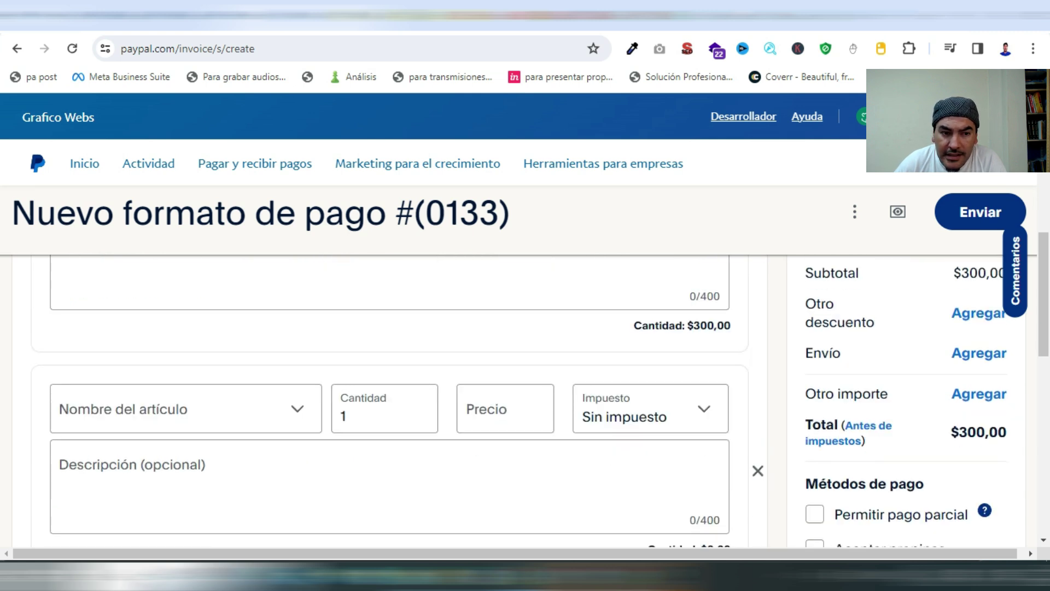
click(757, 470)
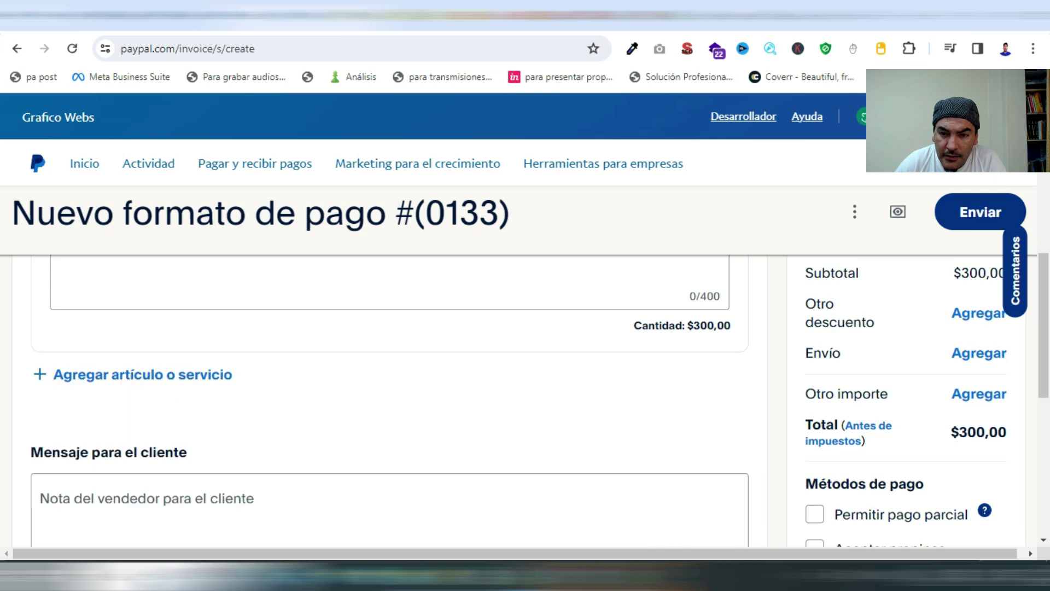
scroll(384, 399, down, 5)
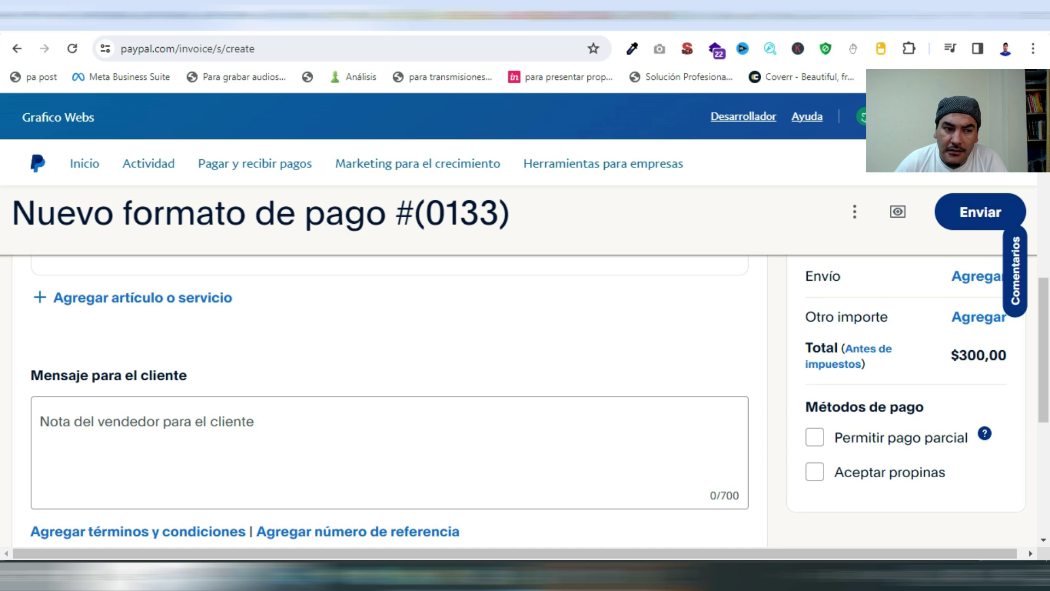
scroll(384, 383, up, 8)
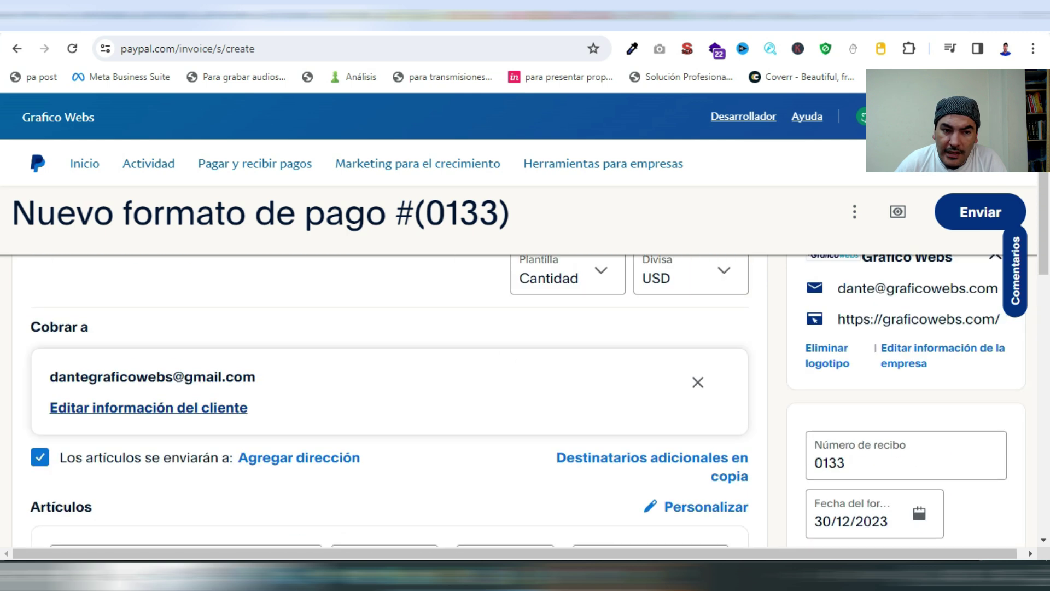
scroll(383, 383, down, 7)
scroll(383, 383, down, 5)
scroll(383, 384, up, 4)
scroll(383, 384, down, 5)
scroll(383, 383, up, 3)
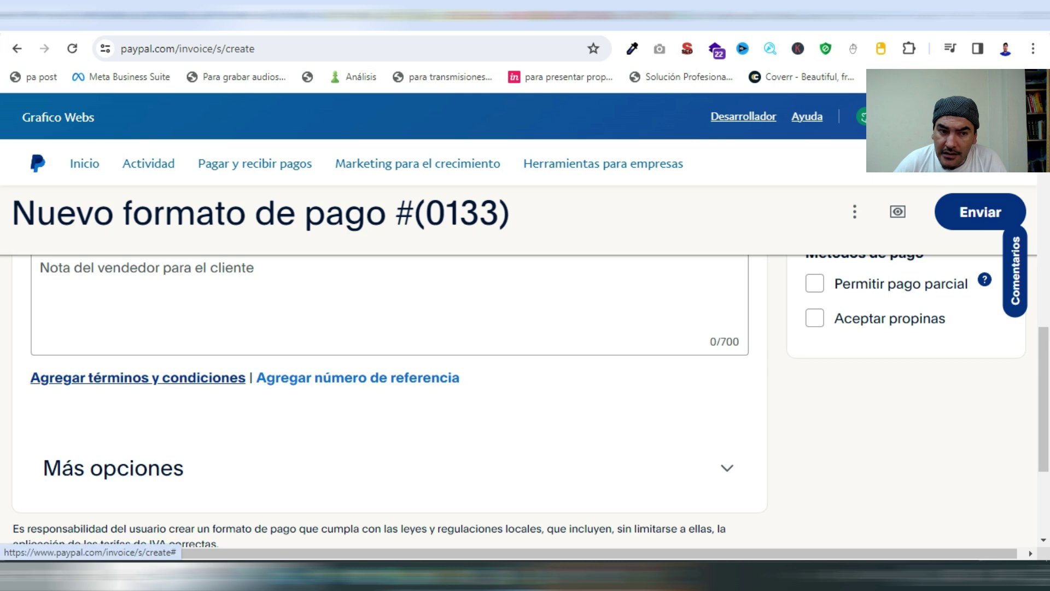
scroll(137, 377, up, 2)
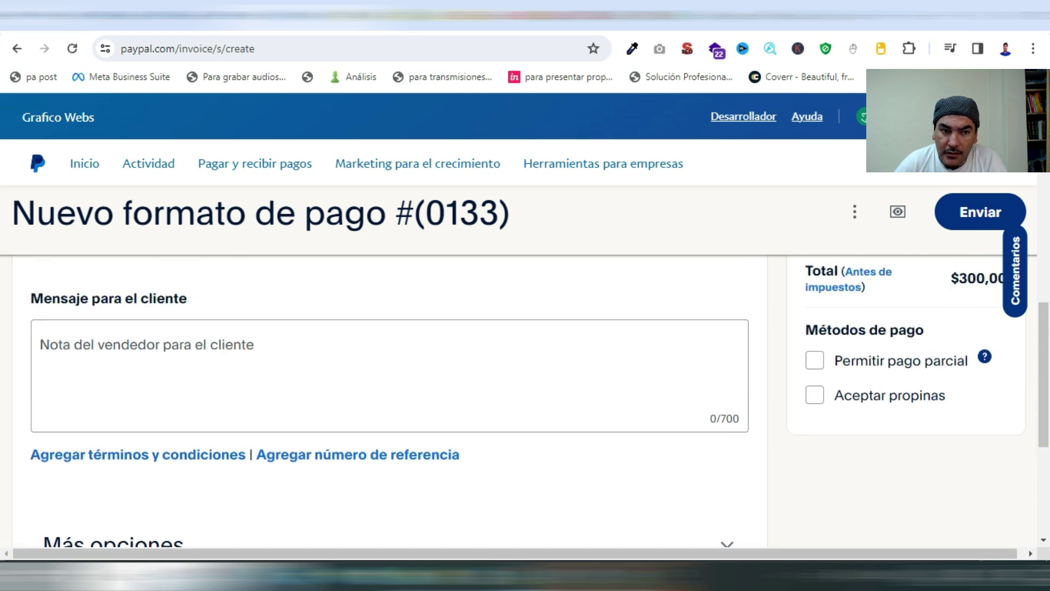
scroll(383, 378, down, 3)
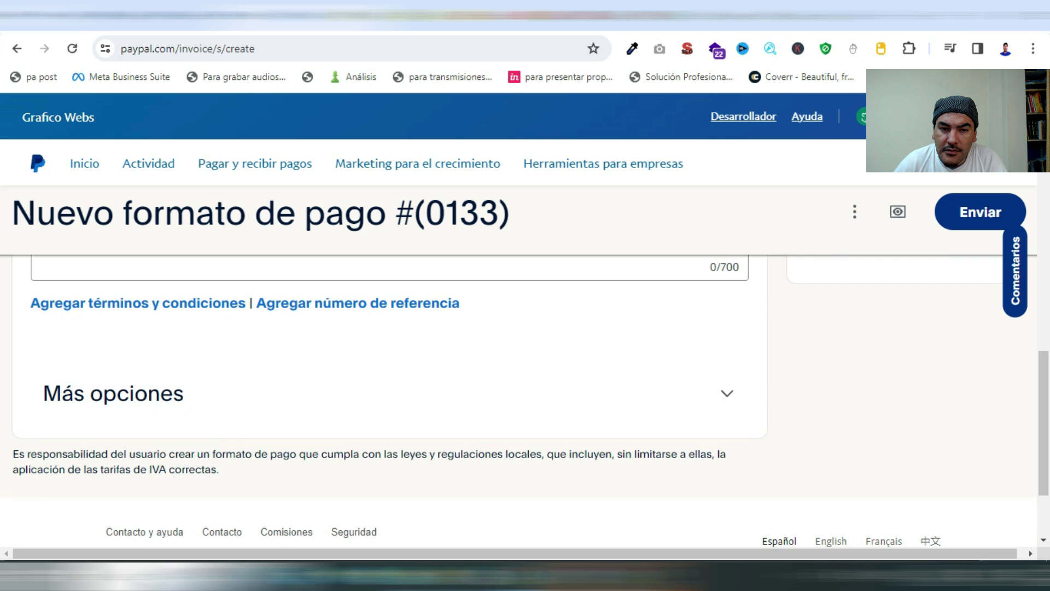
scroll(383, 400, up, 6)
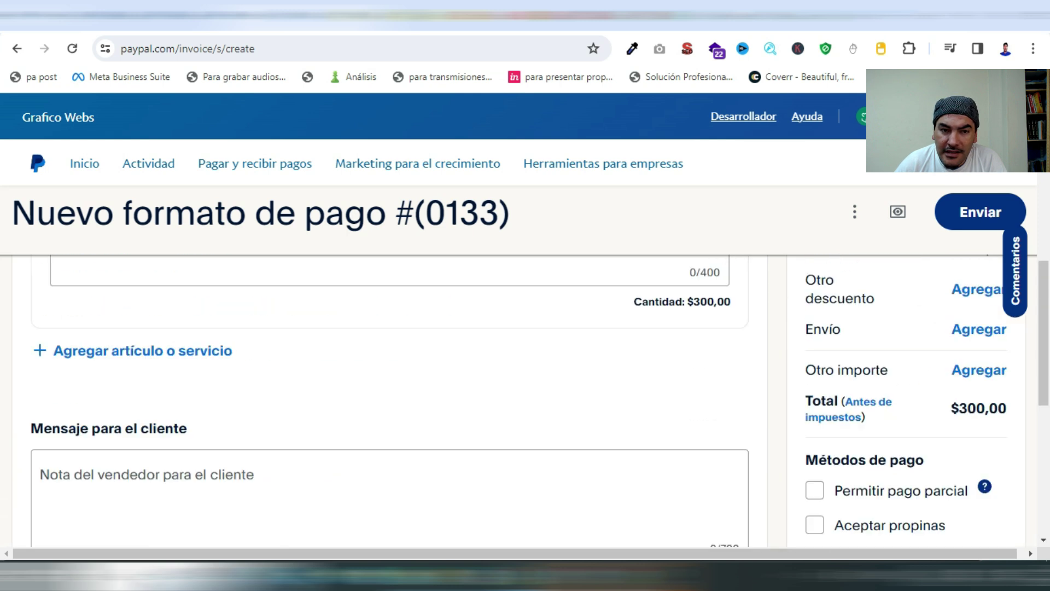
scroll(383, 400, down, 3)
scroll(383, 400, up, 8)
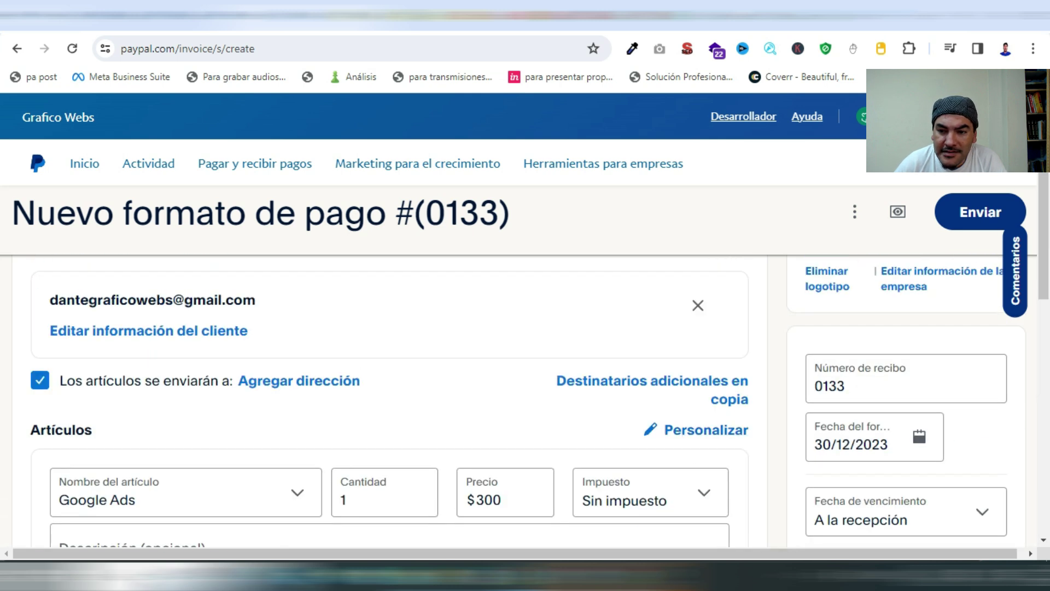
scroll(383, 399, down, 4)
scroll(383, 399, up, 4)
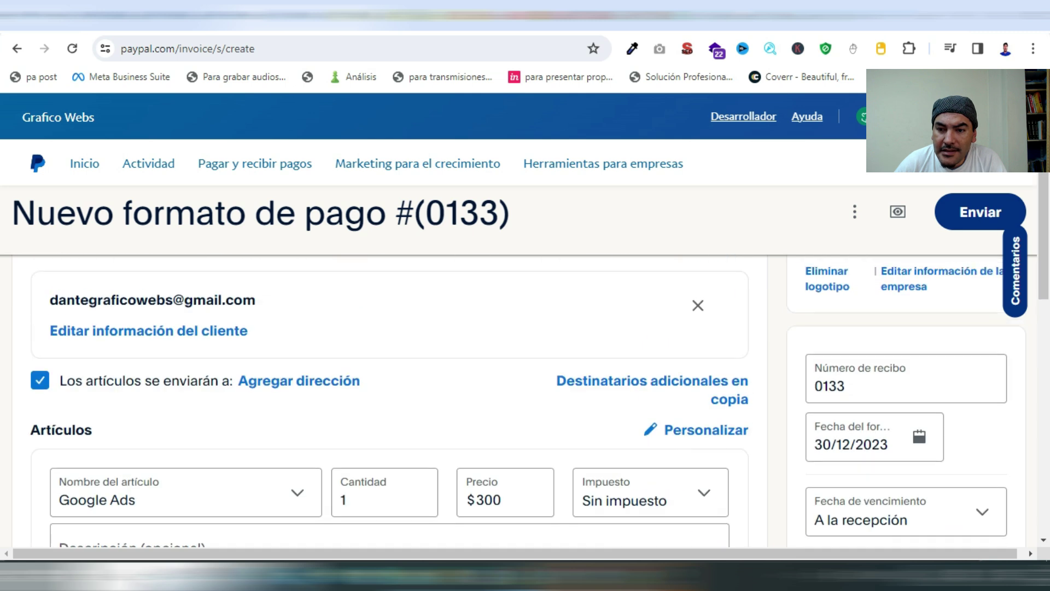
scroll(383, 400, down, 3)
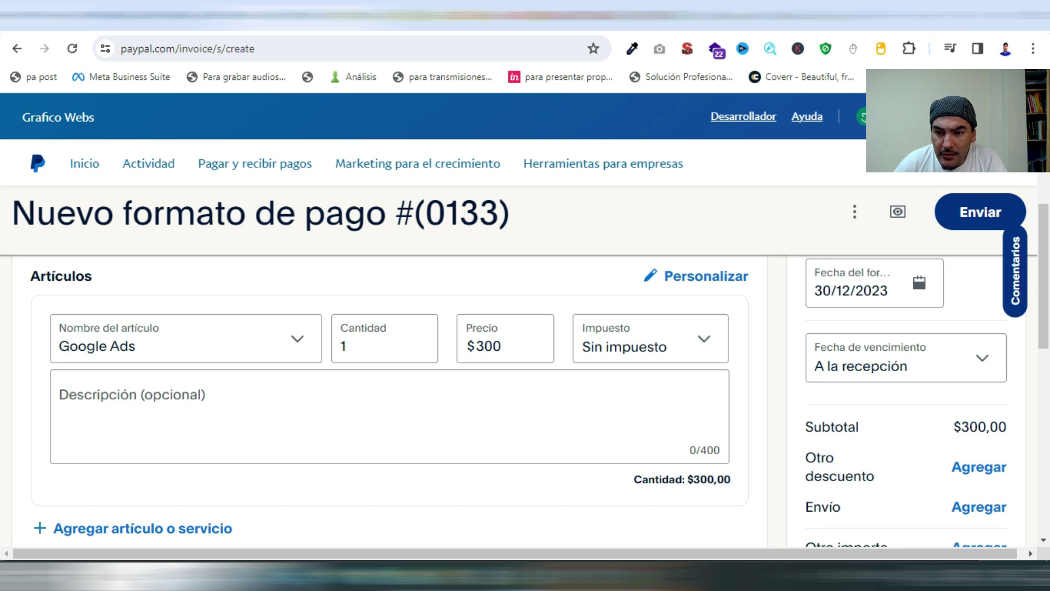
click(906, 358)
scroll(857, 296, down, 4)
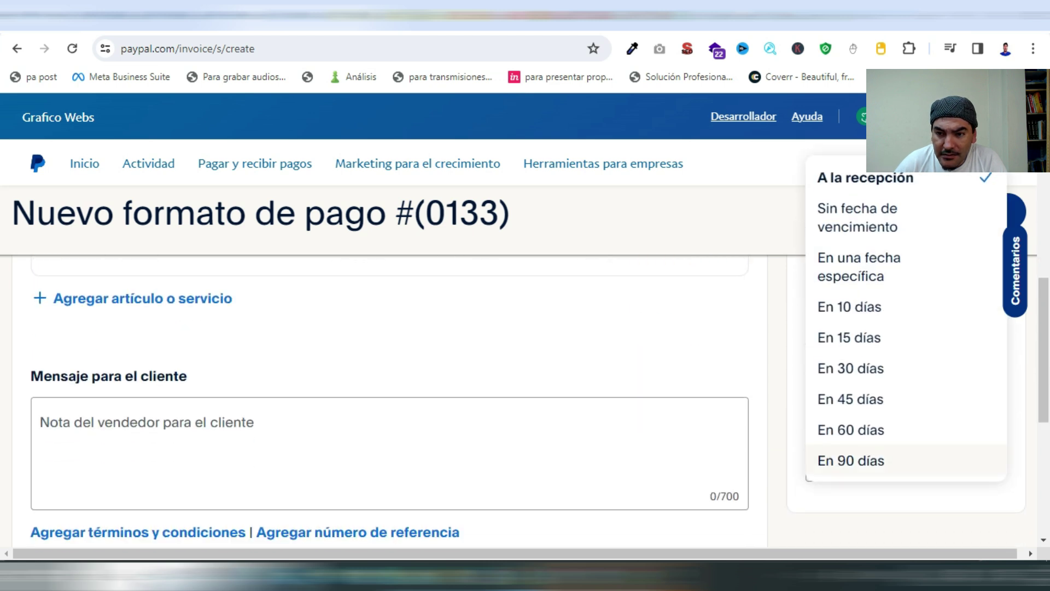
scroll(858, 296, up, 1)
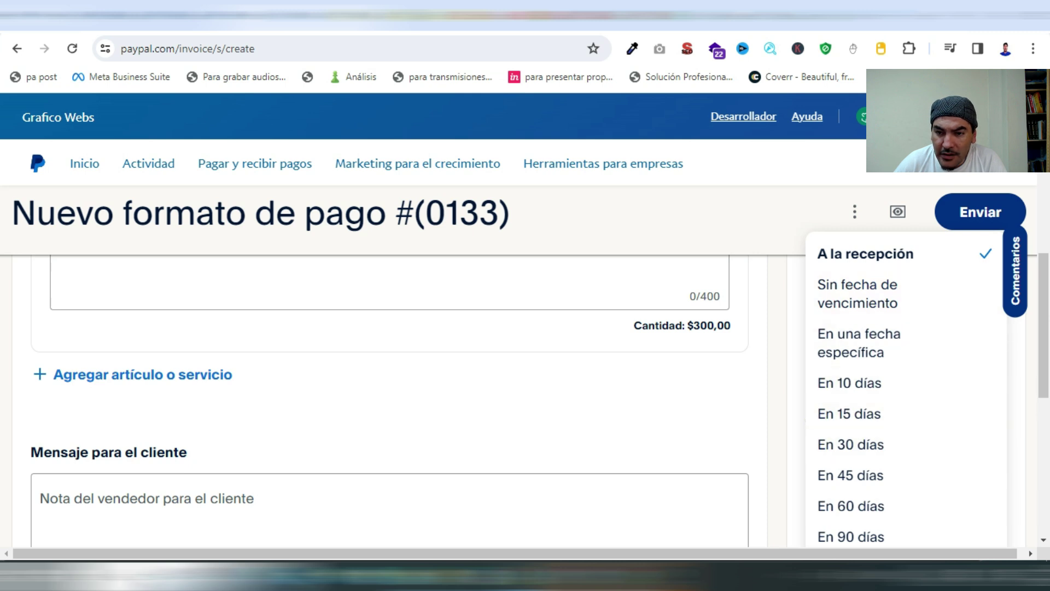
click(850, 383)
scroll(383, 400, up, 7)
scroll(384, 399, down, 10)
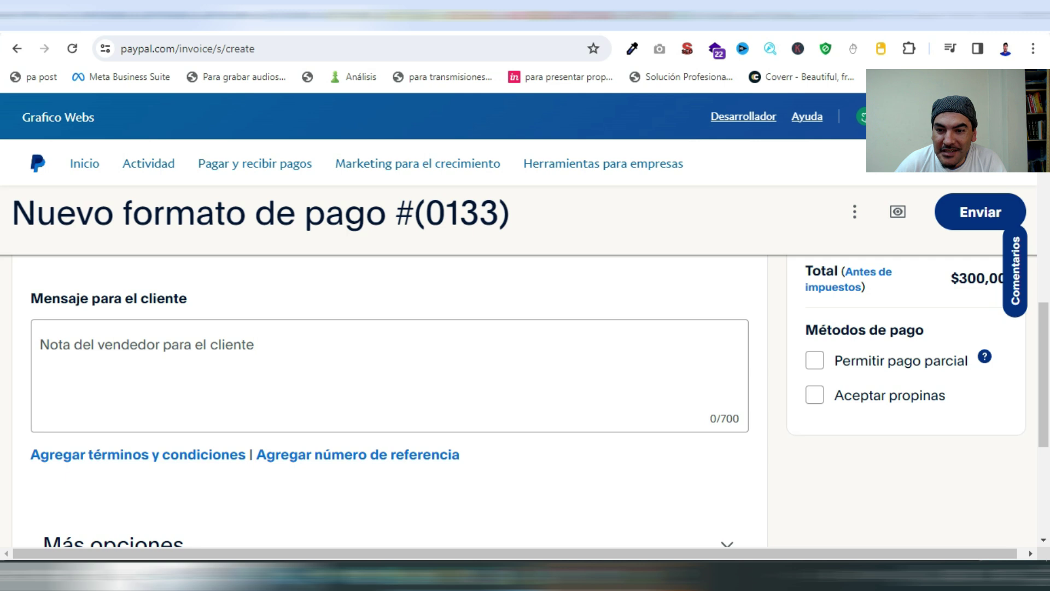
scroll(525, 400, up, 15)
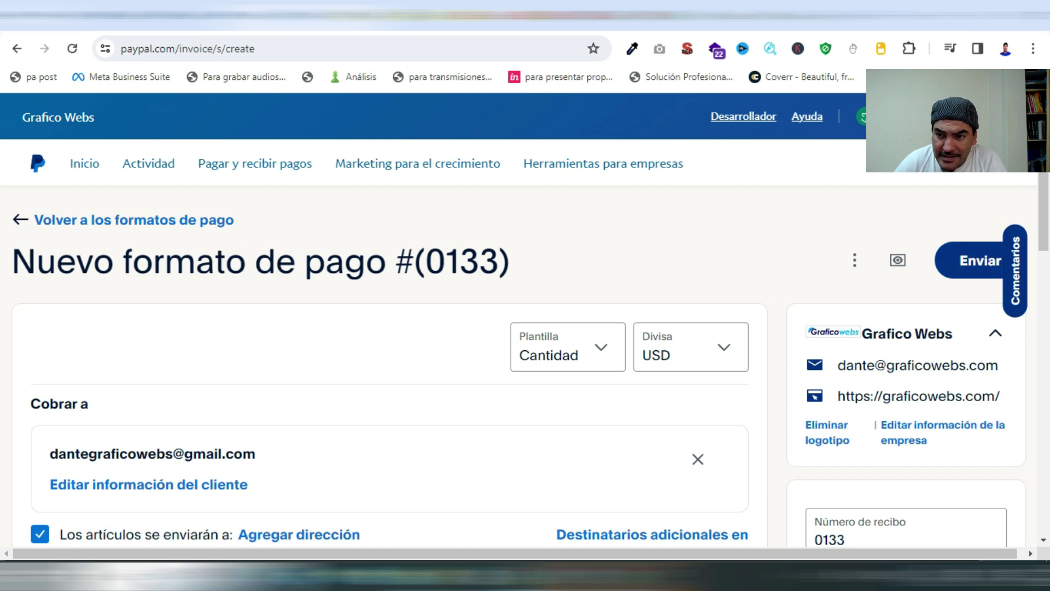
scroll(383, 383, down, 3)
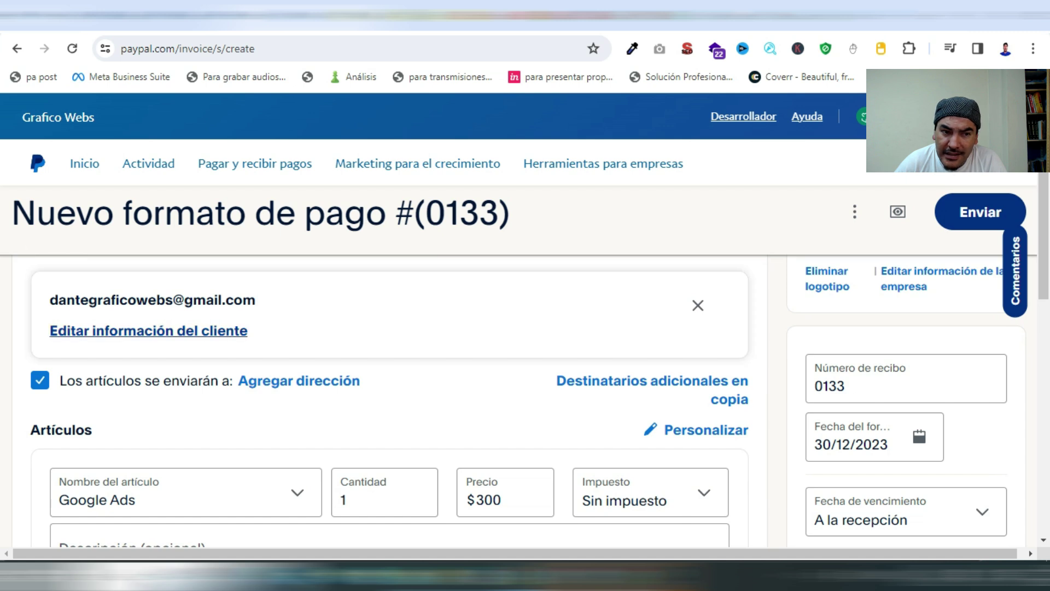
scroll(384, 384, up, 3)
Share invoice #0133 via 'Compartir enlace a formato de pago' and copy its link
click(855, 261)
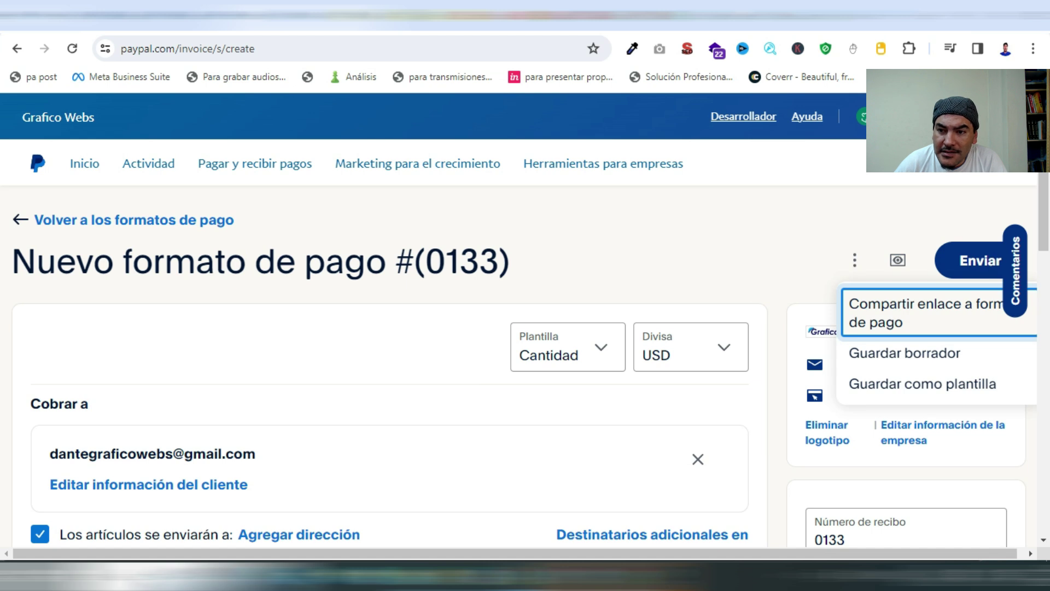
key(Return)
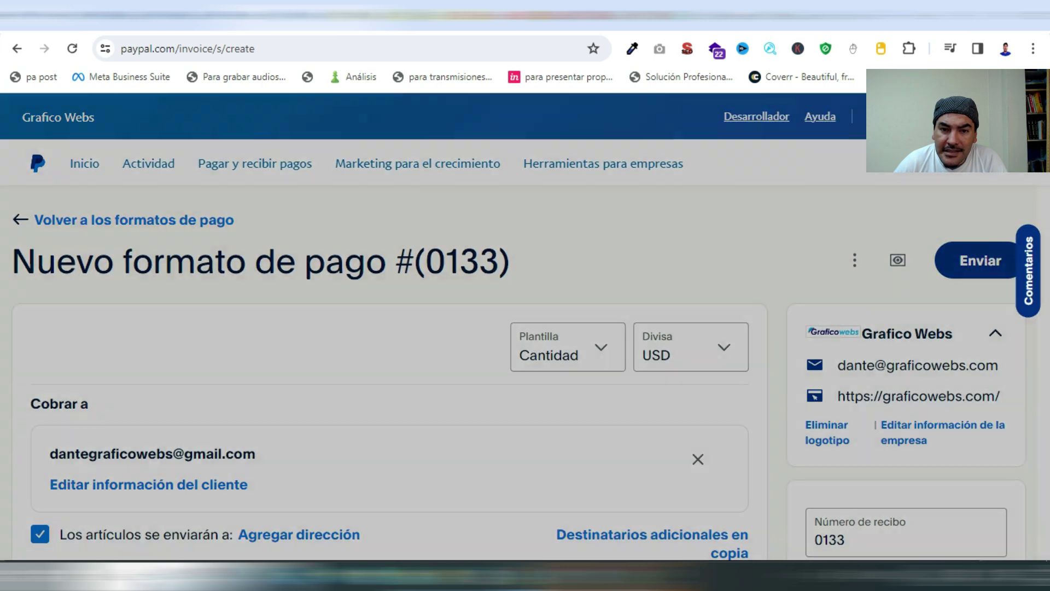
key(Tab)
key(Return)
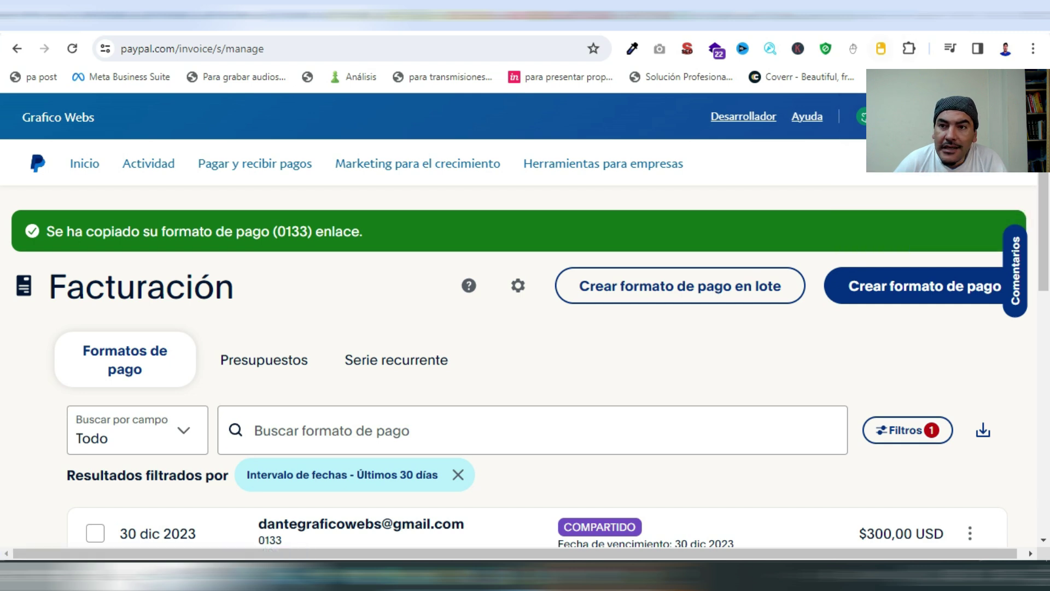
key(ctrl+t)
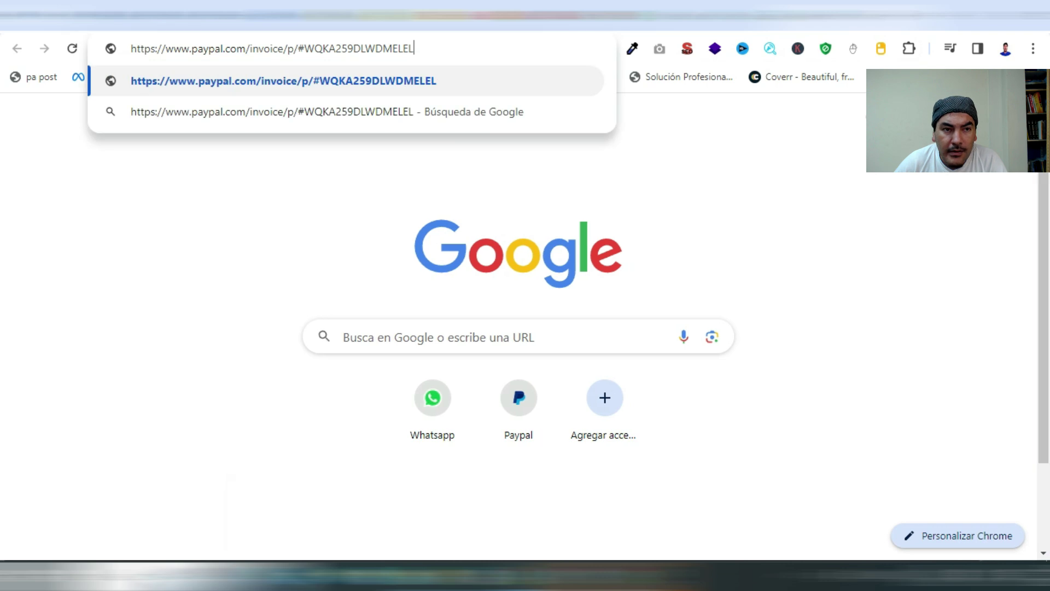
Load the pasted invoice link and review the $300,00 payment page for invoice #0133
key(Return)
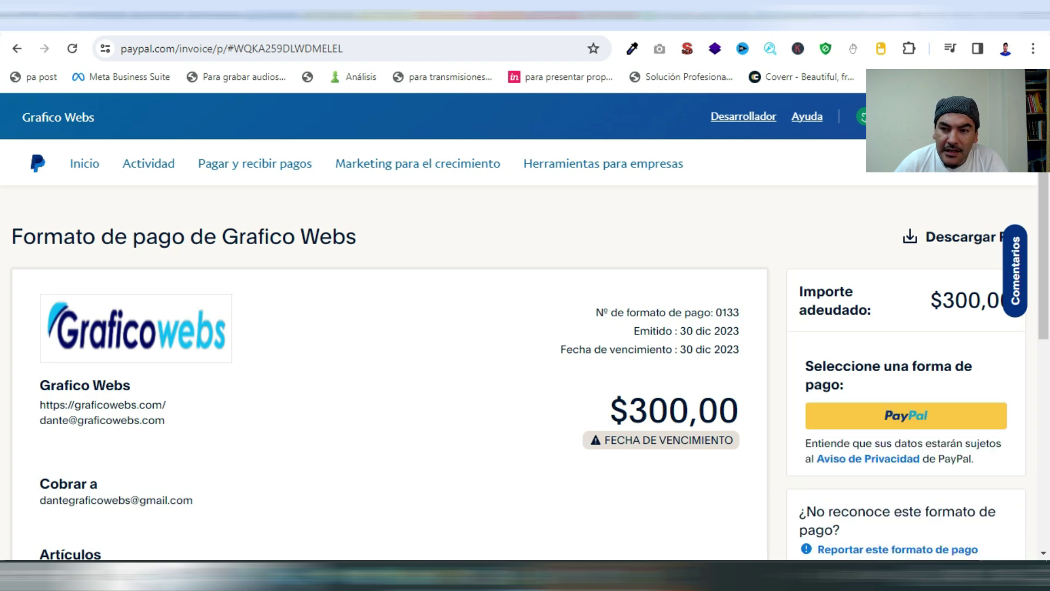
scroll(525, 362, down, 4)
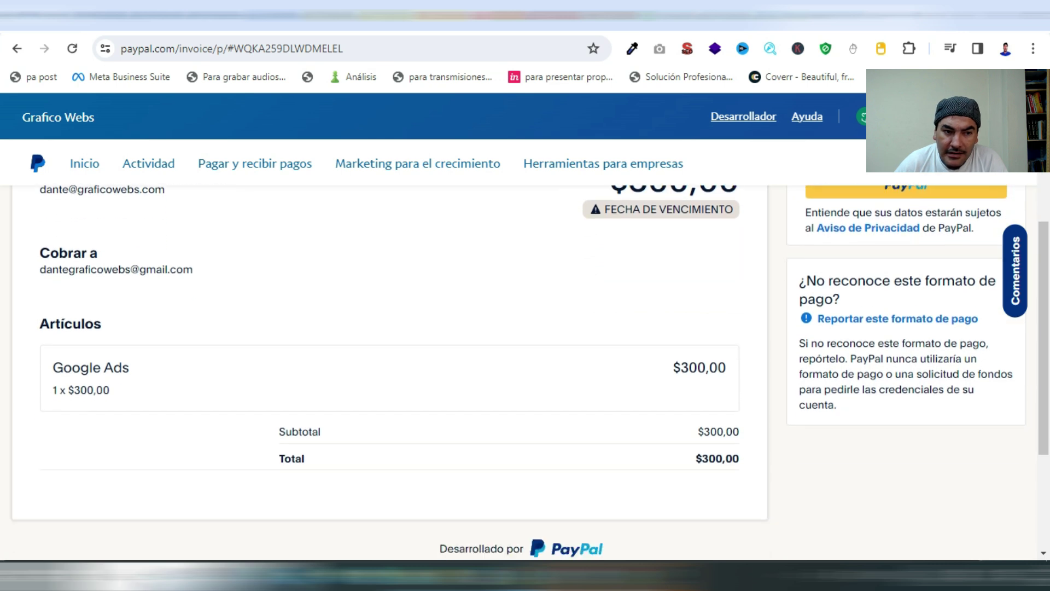
scroll(525, 361, up, 4)
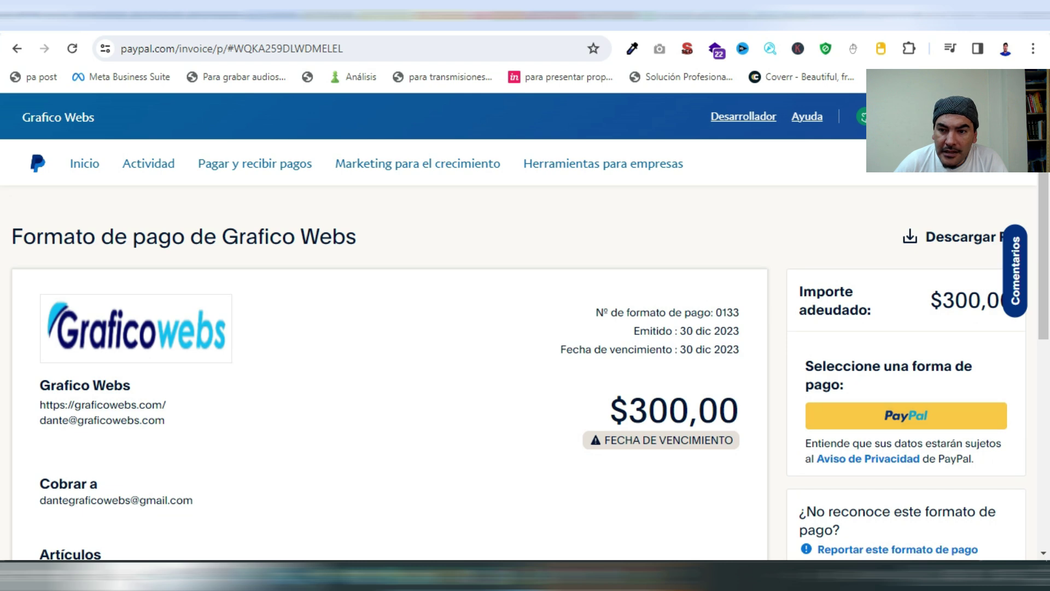
scroll(526, 361, down, 1)
scroll(525, 361, up, 1)
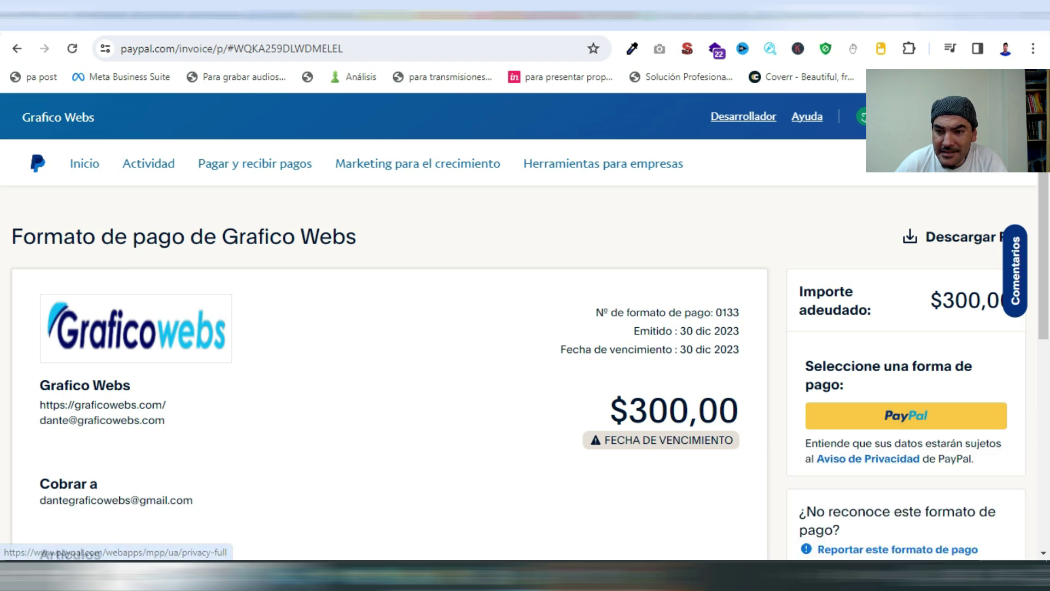
scroll(892, 459, down, 5)
scroll(526, 372, down, 2)
scroll(526, 371, up, 7)
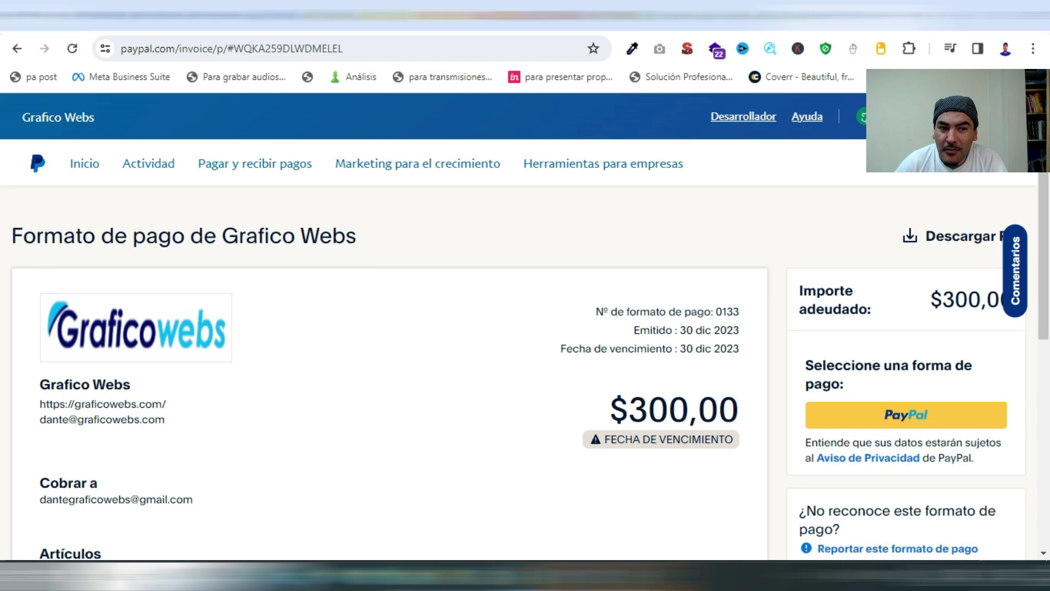
scroll(526, 361, down, 1)
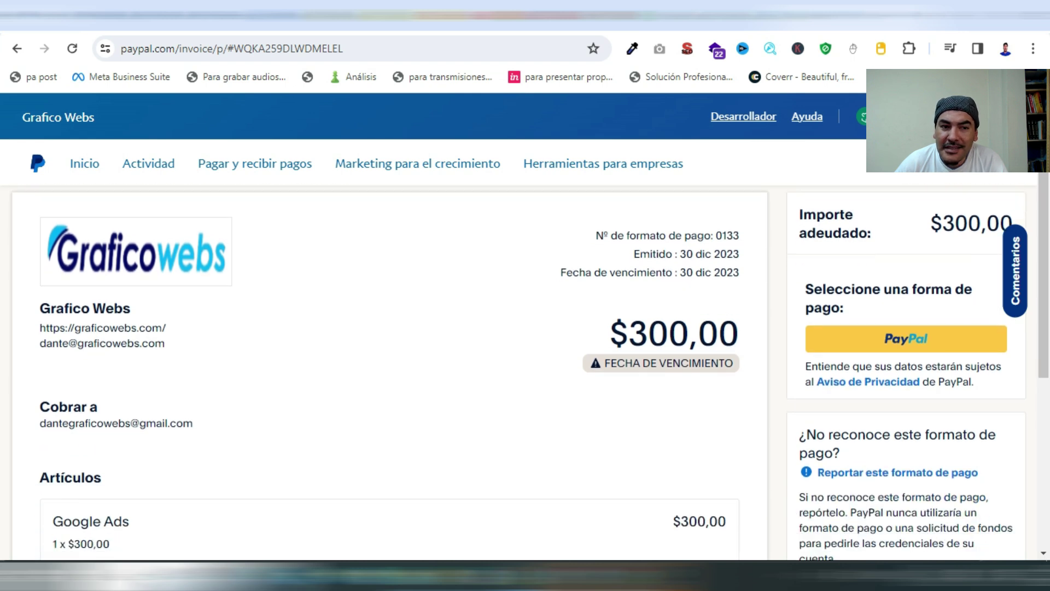